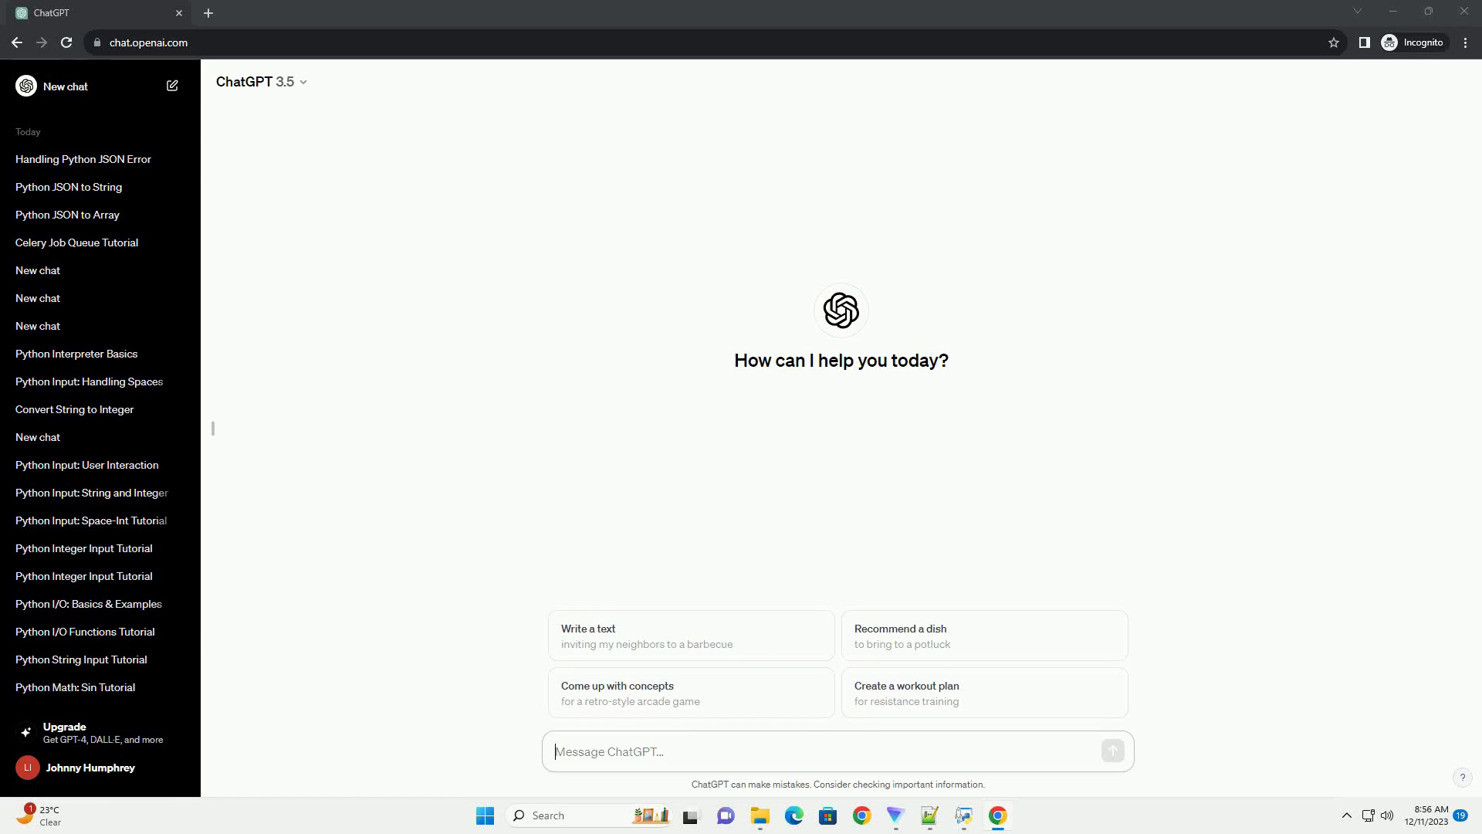
type("write an informative tutorial about python length of an array with code example")
Send the prompt asking for a Python array-length tutorial with code examples
key("Return")
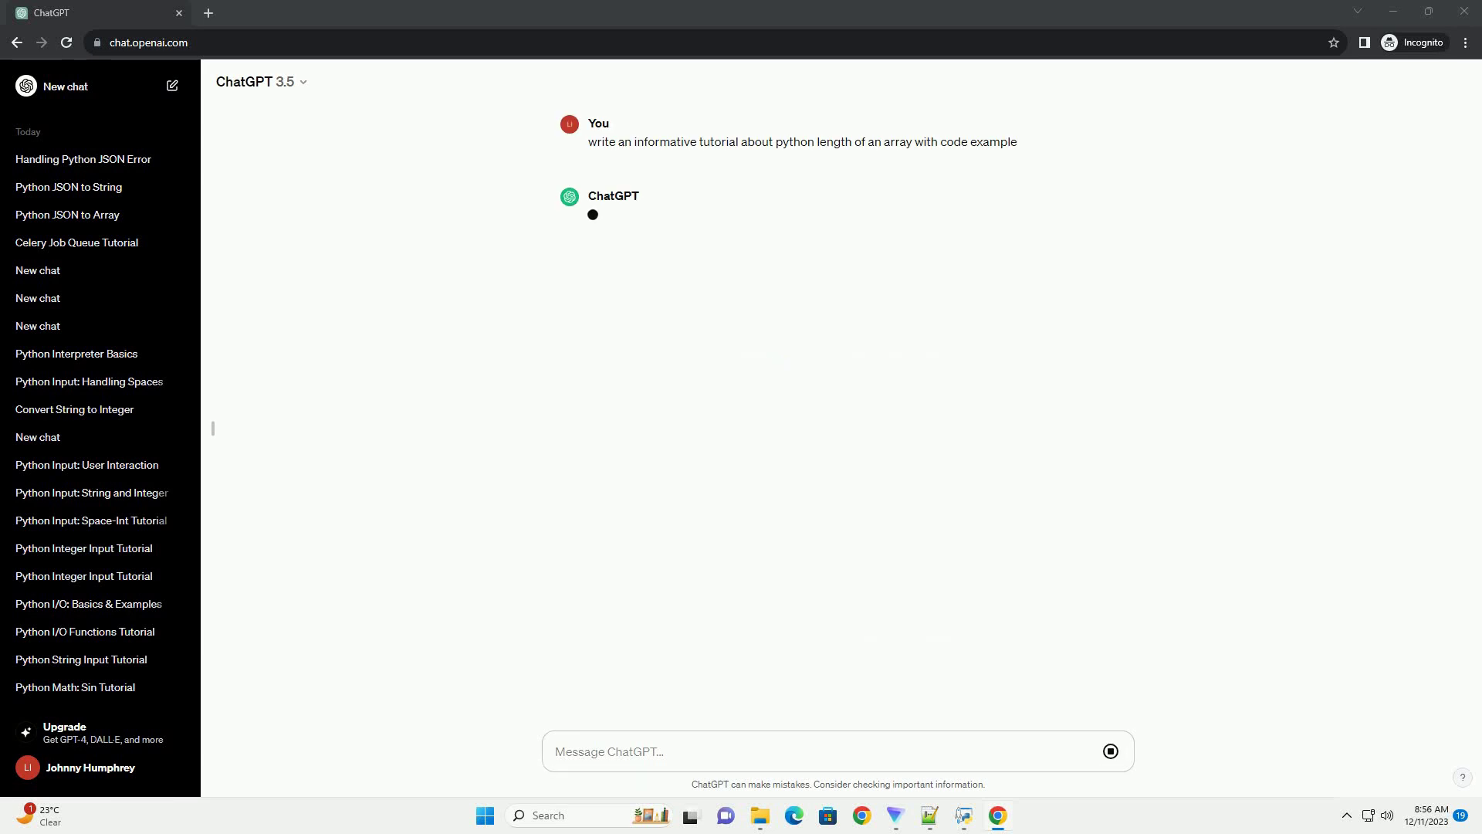